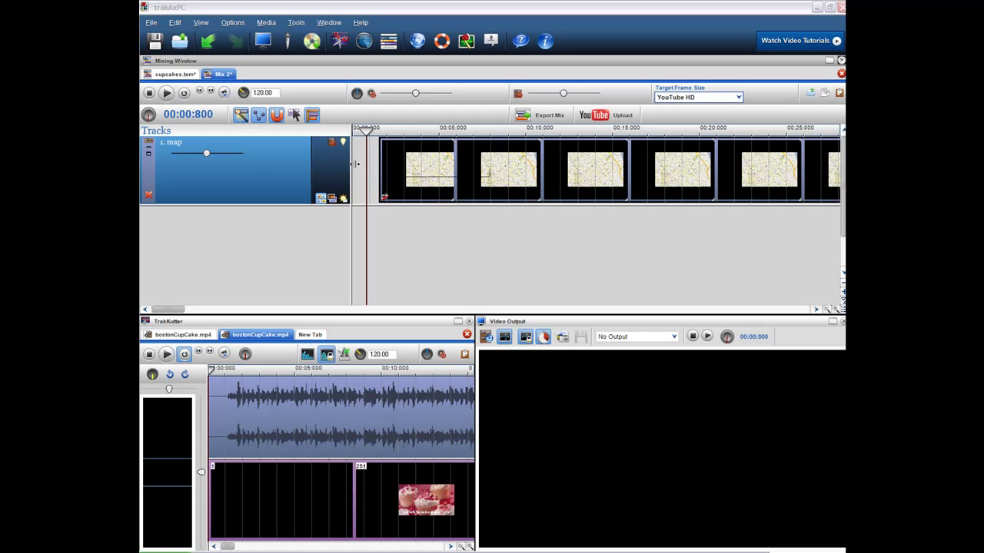
Move the playhead to about 00:11 so Video Output shows the map image.
right_click(370, 161)
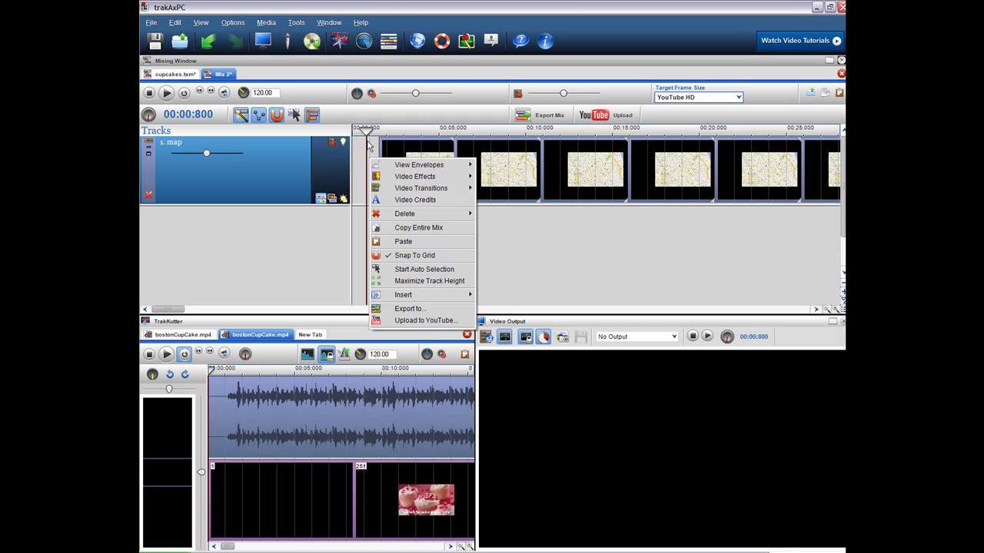
left_click(369, 145)
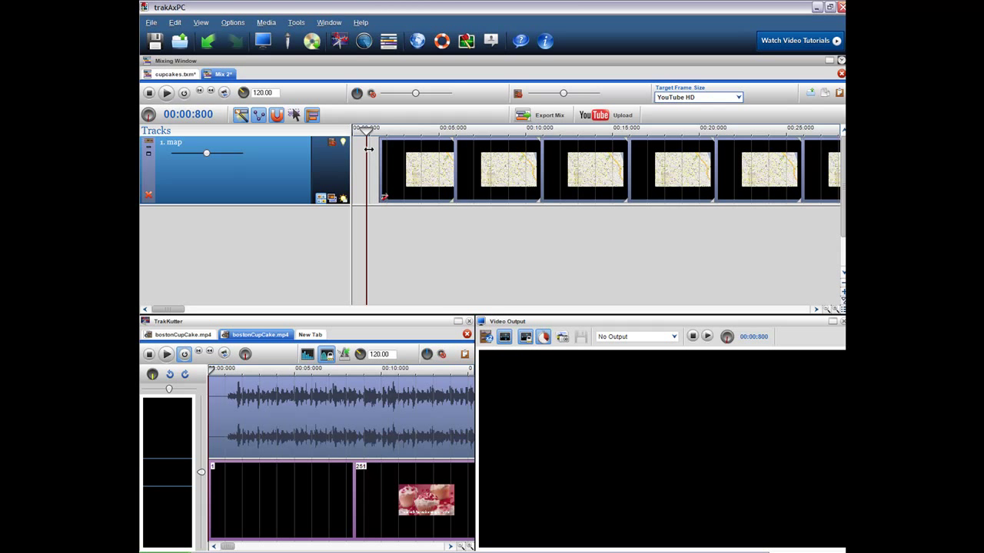
left_click_drag(369, 148, 553, 156)
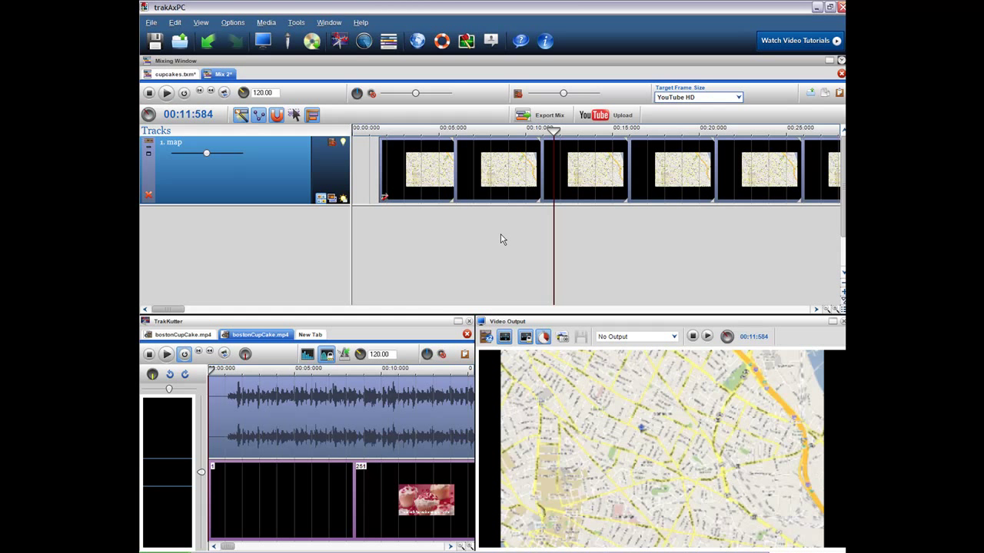
Add a Zoom video effect to the map track and stretch it to about 00:24:480.
right_click(370, 165)
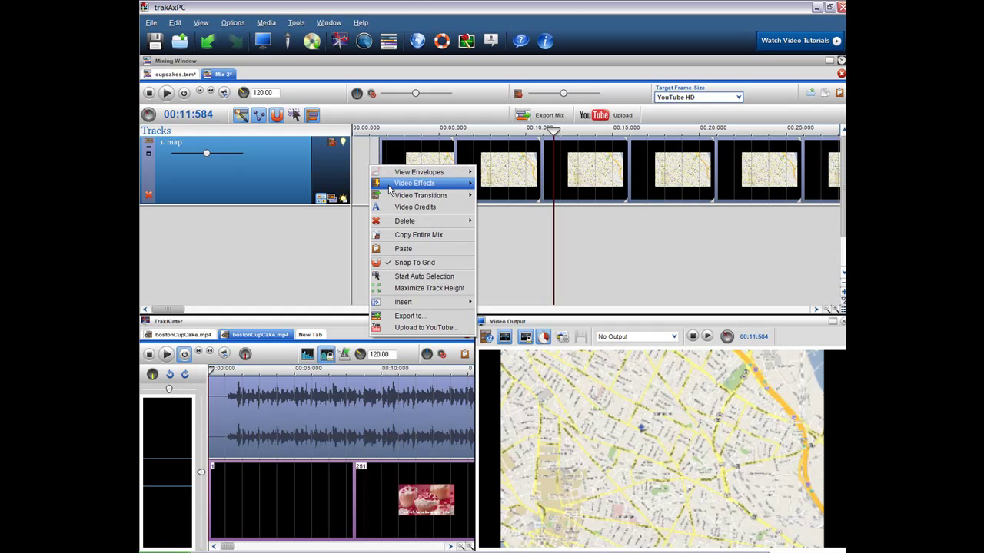
mouse_move(389, 188)
left_click(523, 290)
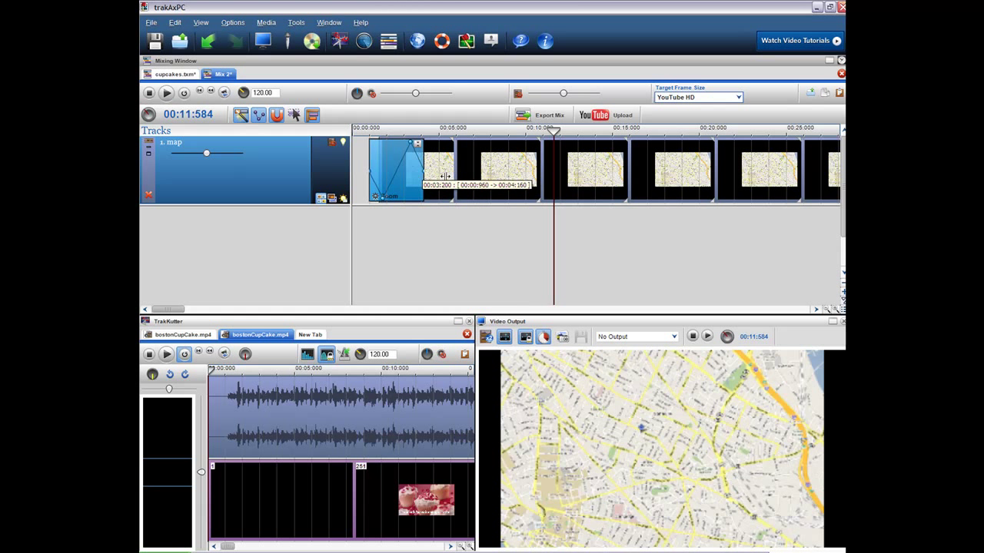
left_click_drag(445, 176, 795, 173)
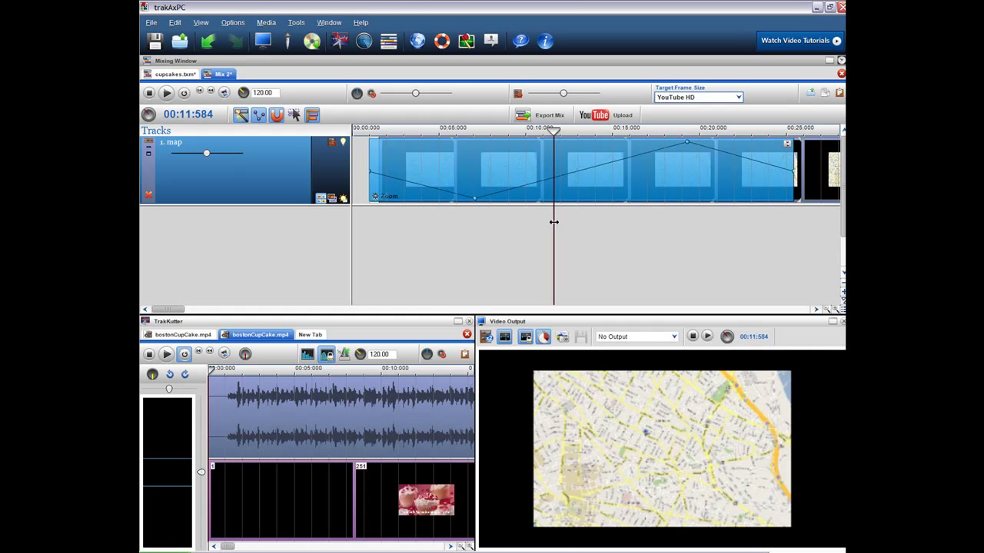
left_click_drag(553, 223, 793, 220)
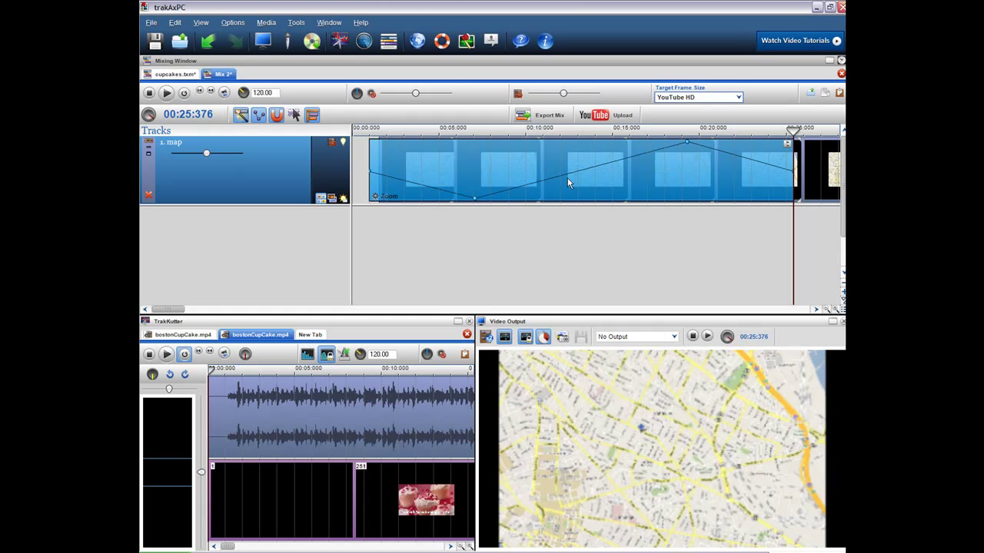
Delete the envelope's low node and move the start node to about 00:15.
right_click(475, 200)
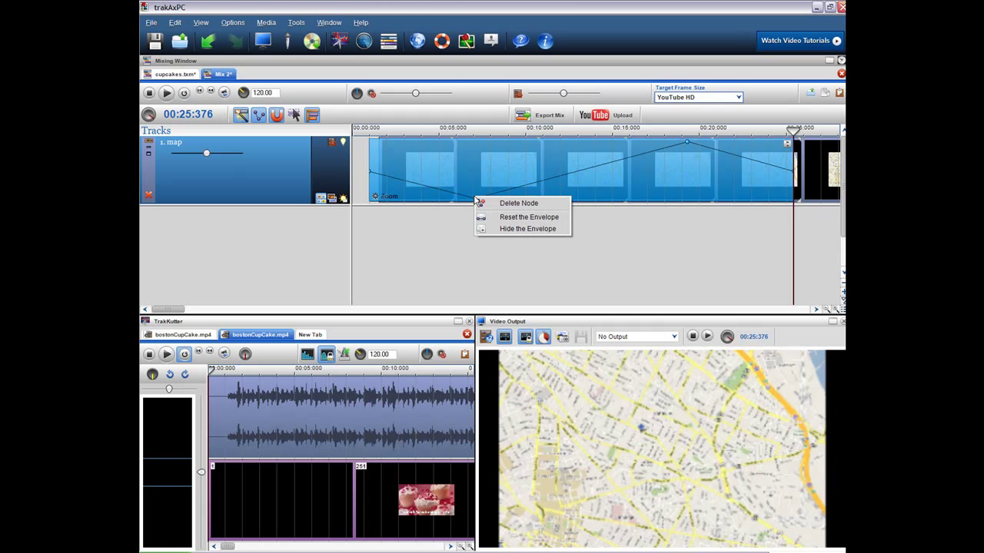
left_click(485, 203)
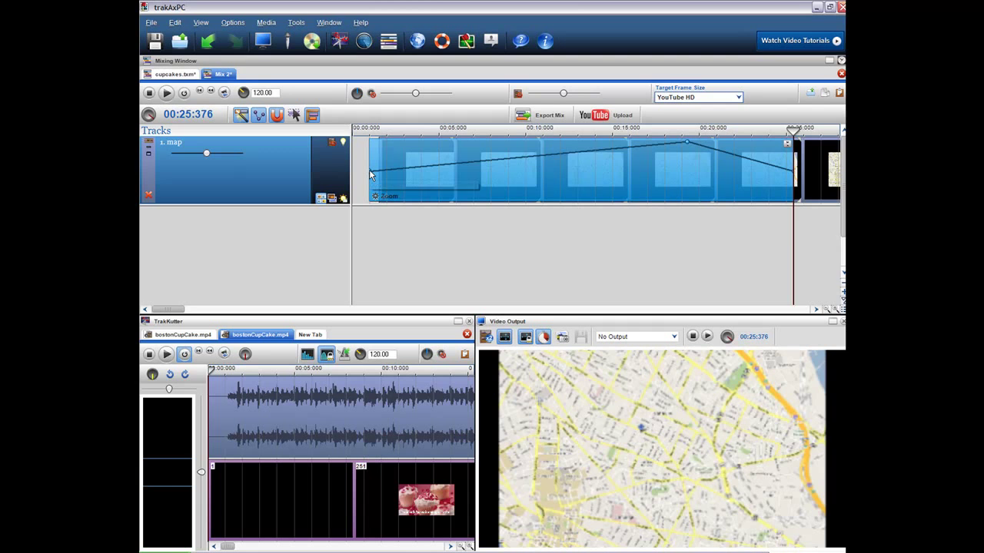
left_click_drag(371, 175, 569, 167)
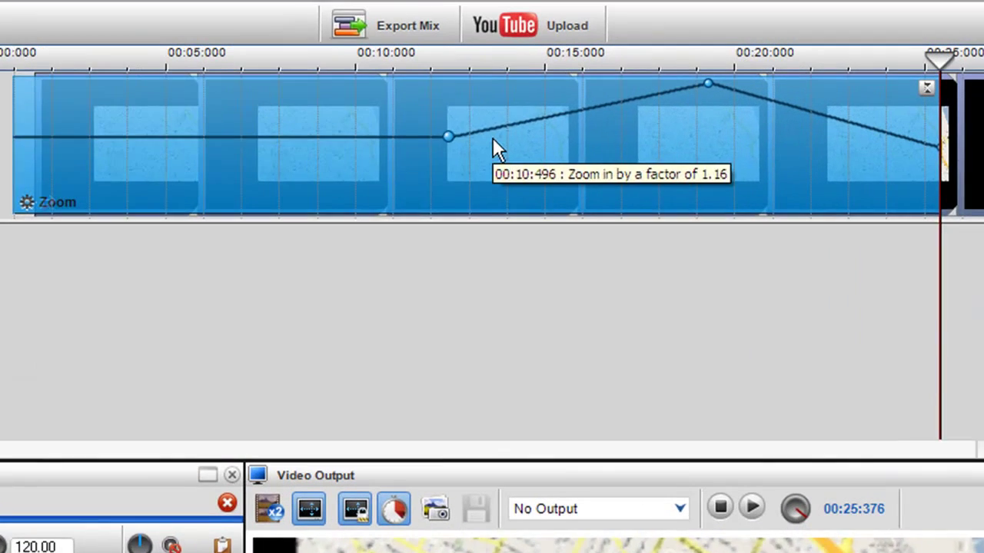
left_click_drag(492, 140, 571, 144)
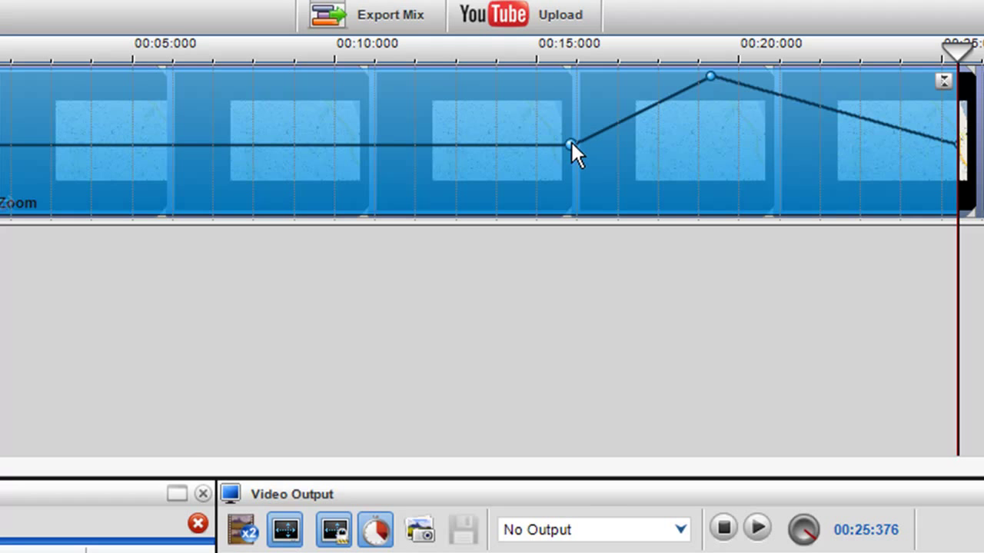
Scrub the preview from about 00:06 to 00:12 to check the zoom.
left_click(194, 288)
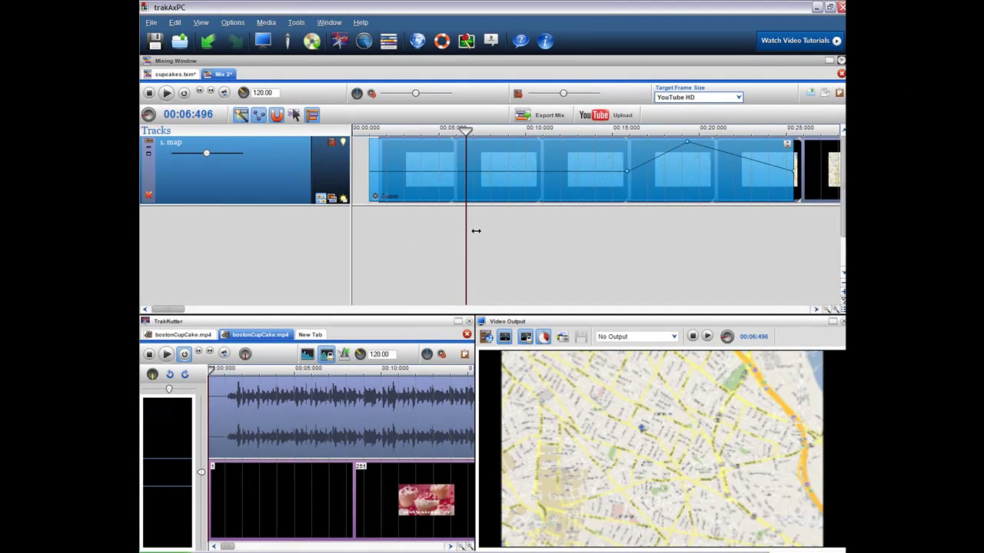
left_click_drag(236, 278, 361, 278)
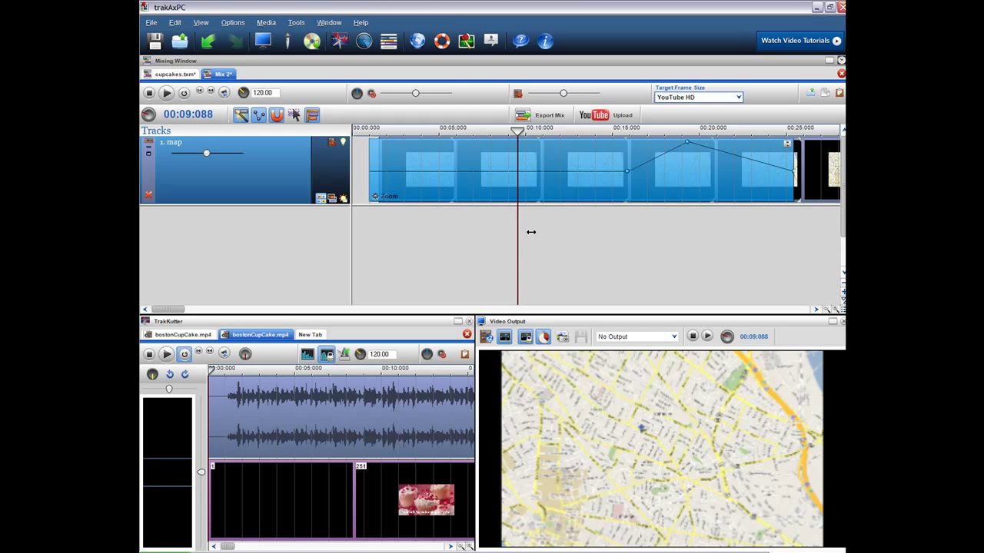
left_click_drag(530, 232, 727, 232)
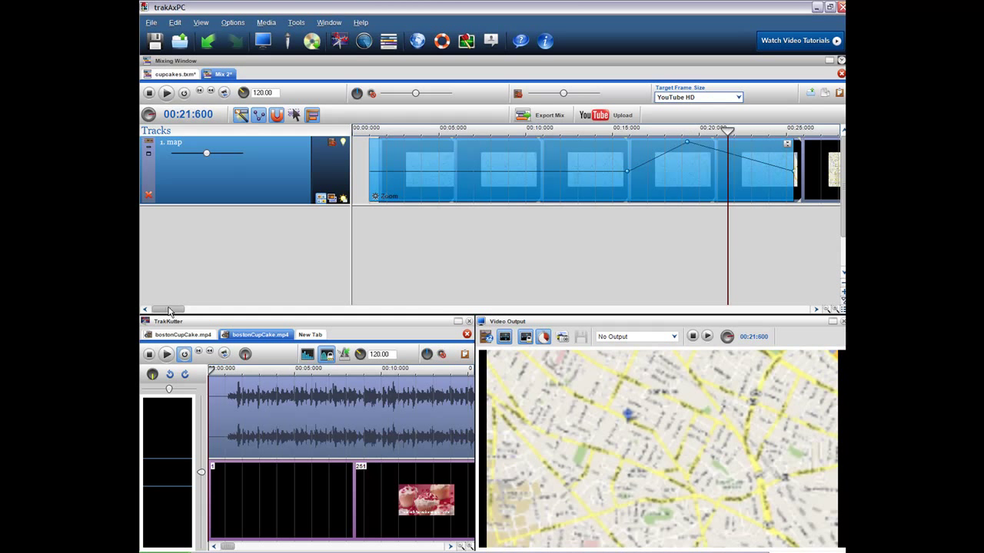
Lengthen the map clip and its Zoom effect to about 00:37.
left_click_drag(169, 309, 224, 310)
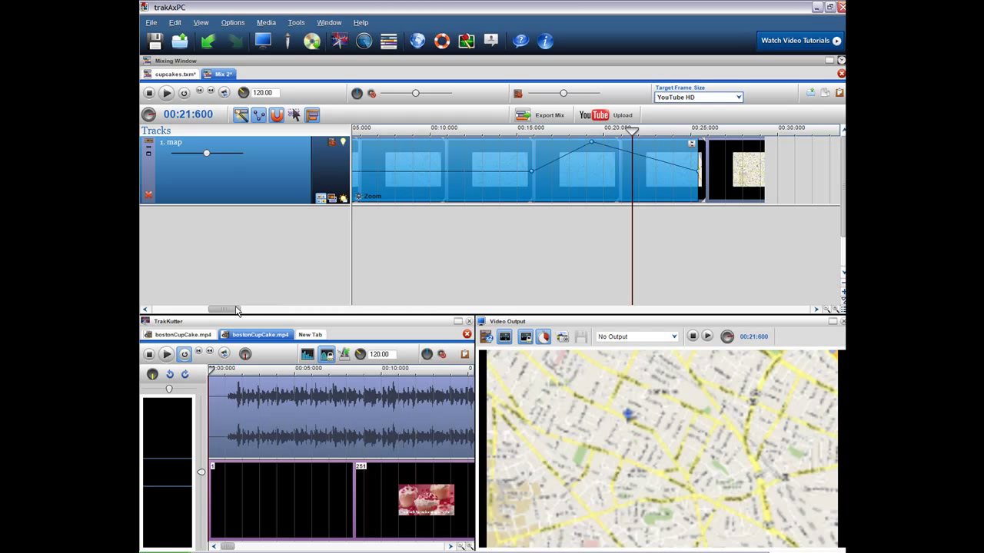
left_click_drag(238, 310, 303, 311)
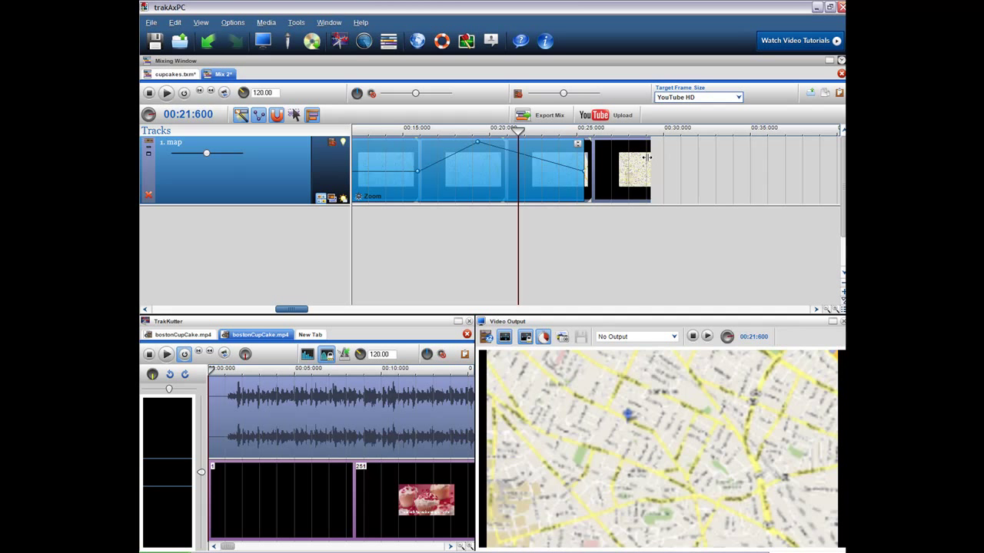
left_click_drag(647, 157, 791, 159)
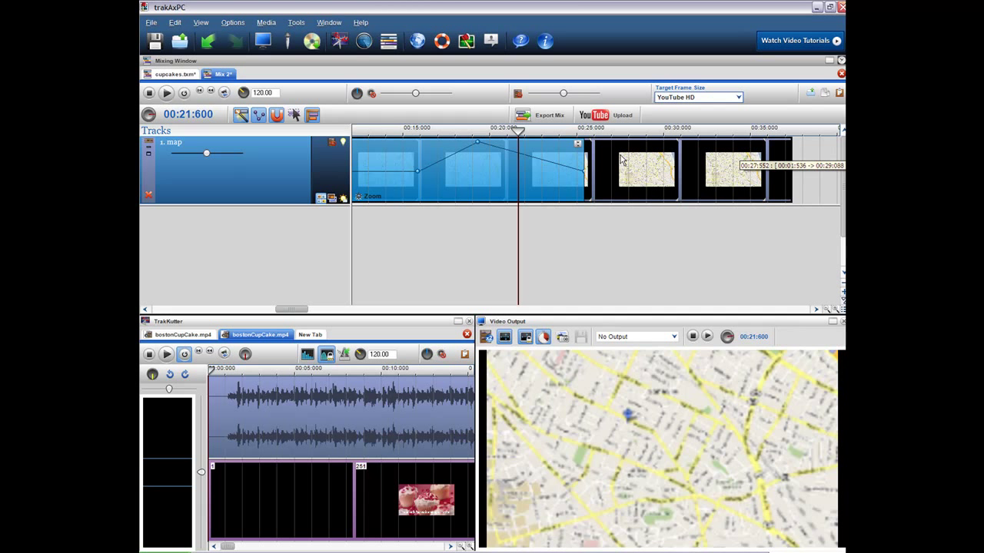
left_click_drag(588, 157, 790, 158)
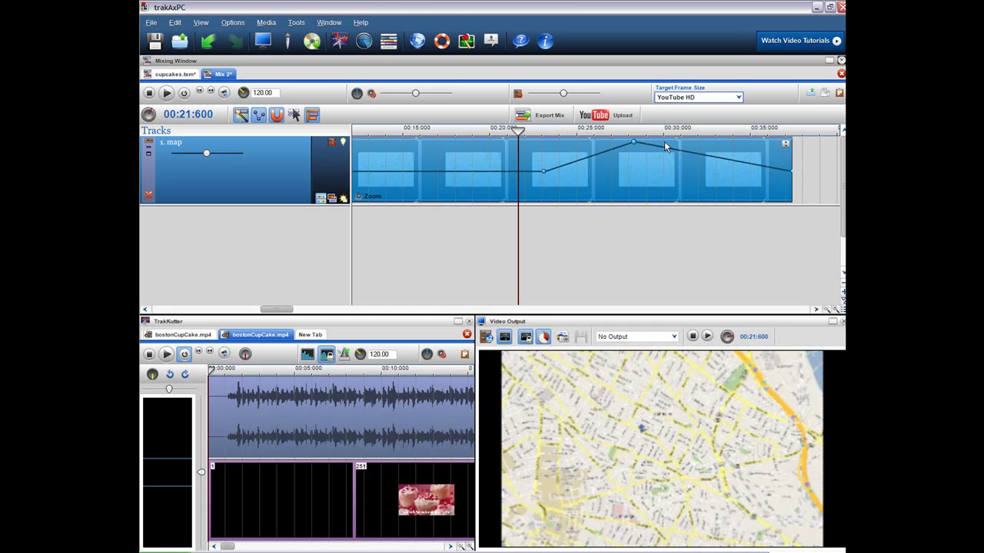
Move the zoom peak to 00:32:736 at 2x and the rise node to about 00:19.
left_click_drag(666, 144, 728, 142)
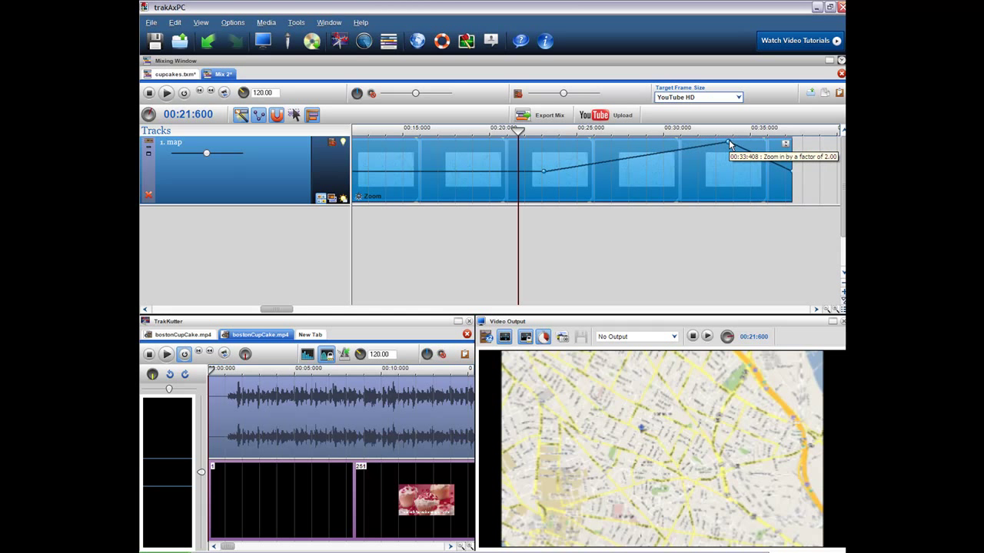
left_click(465, 229)
left_click_drag(465, 222, 792, 211)
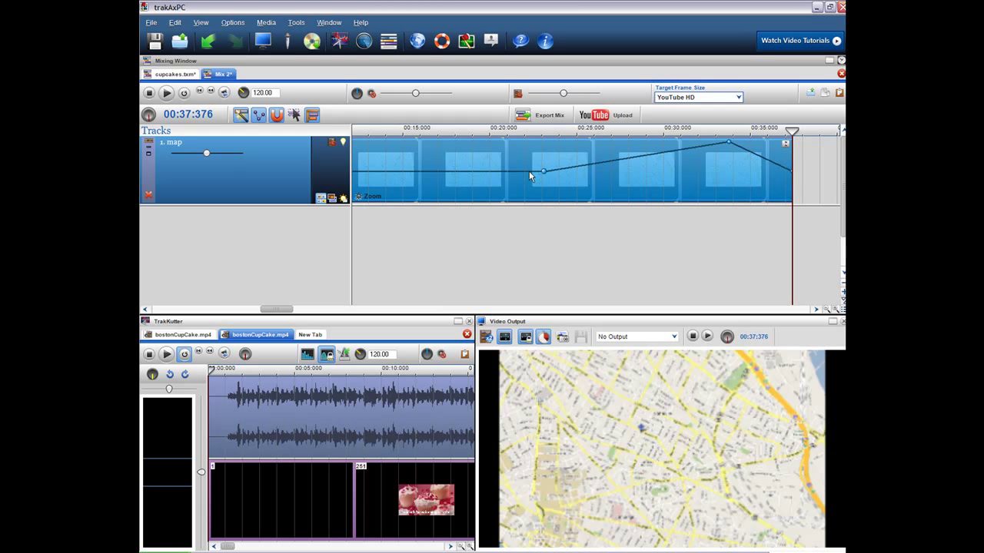
left_click_drag(528, 173, 407, 189)
Play the mix from 00:13:952, then drag the peak node to about 00:26:528.
left_click(385, 230)
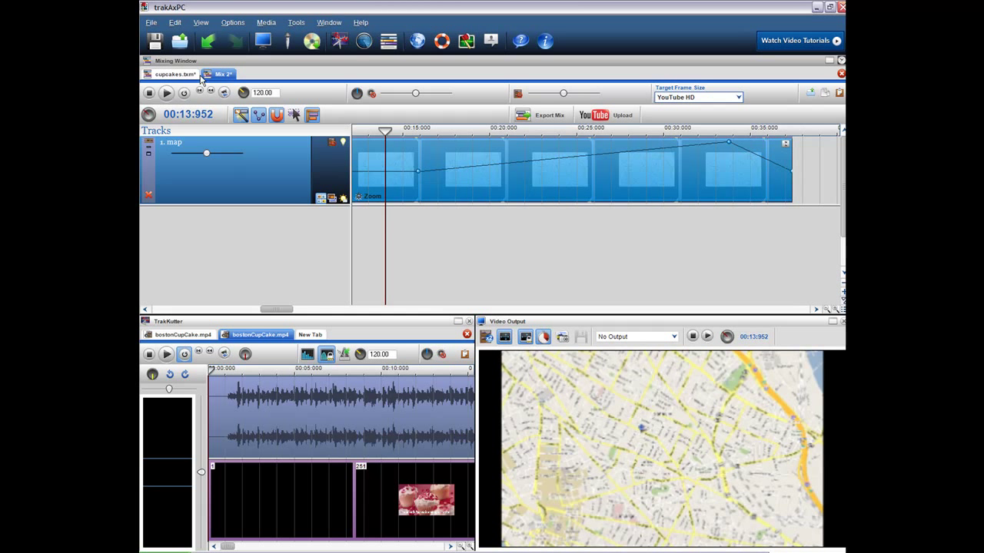
left_click(166, 95)
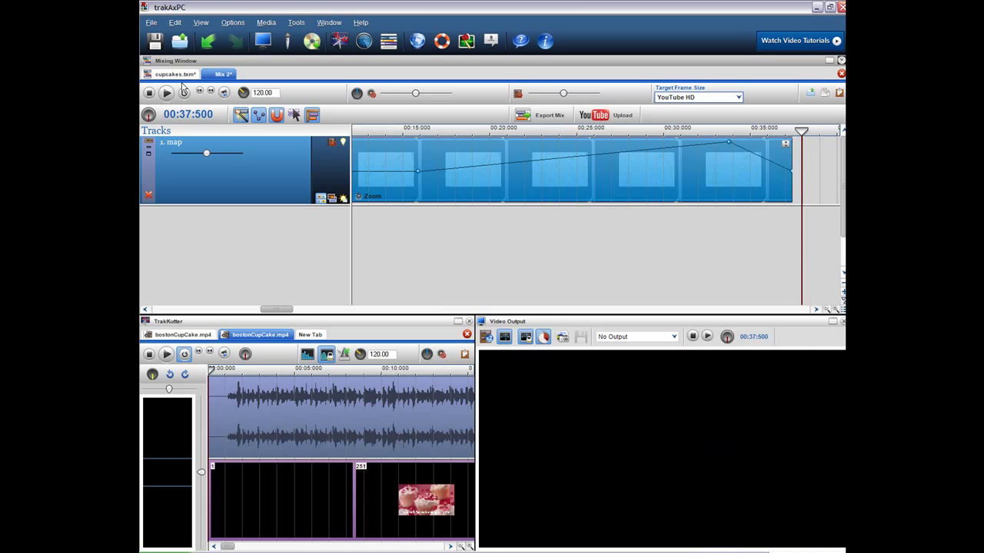
left_click(150, 93)
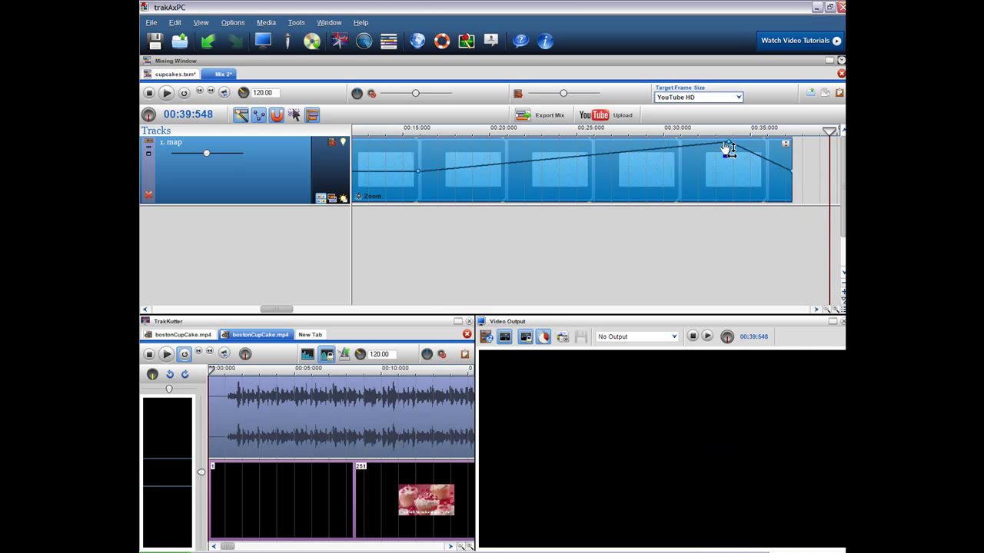
left_click_drag(726, 143, 604, 209)
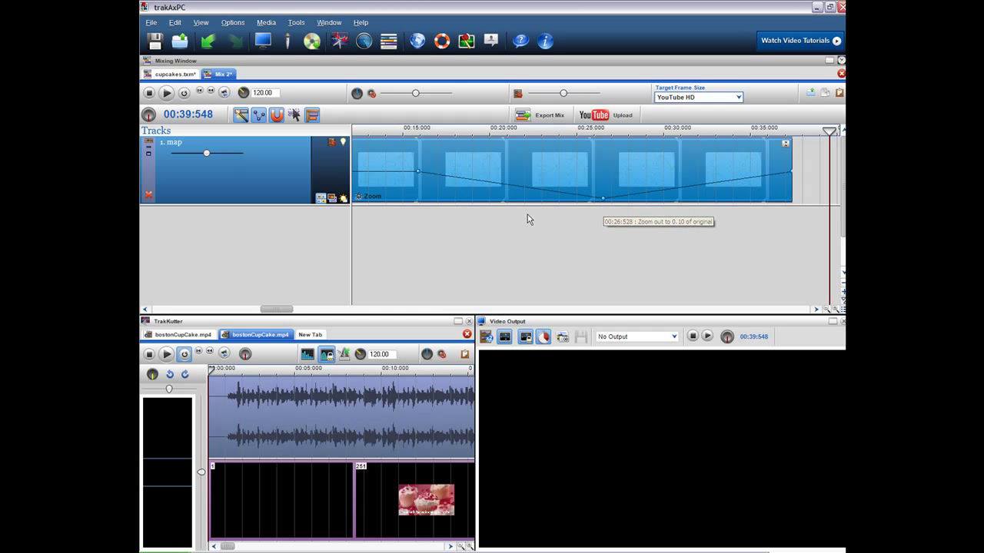
Add an envelope node and raise the 00:26 dip to a 1.87x zoom-in.
left_click(527, 238)
left_click_drag(527, 230, 790, 220)
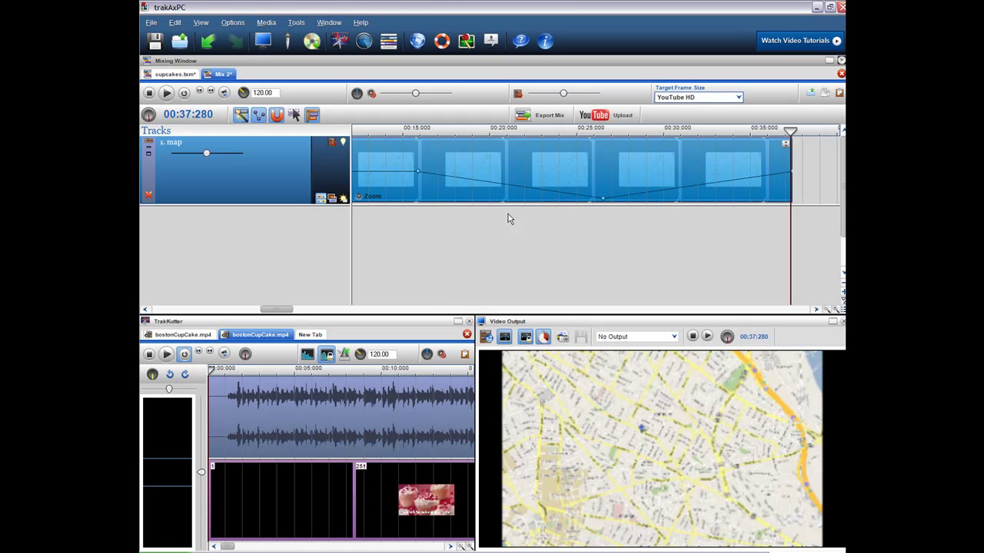
left_click(417, 172)
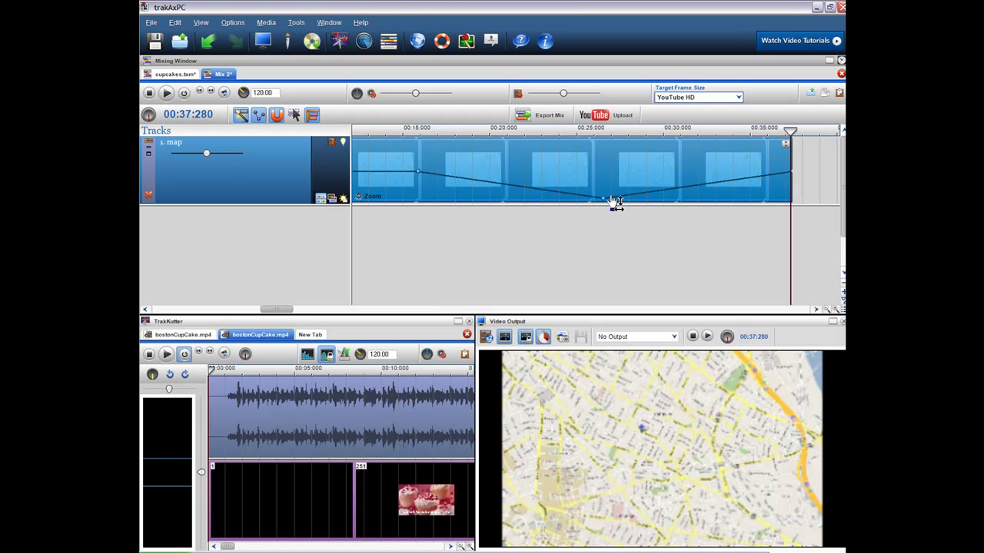
left_click_drag(603, 198, 603, 138)
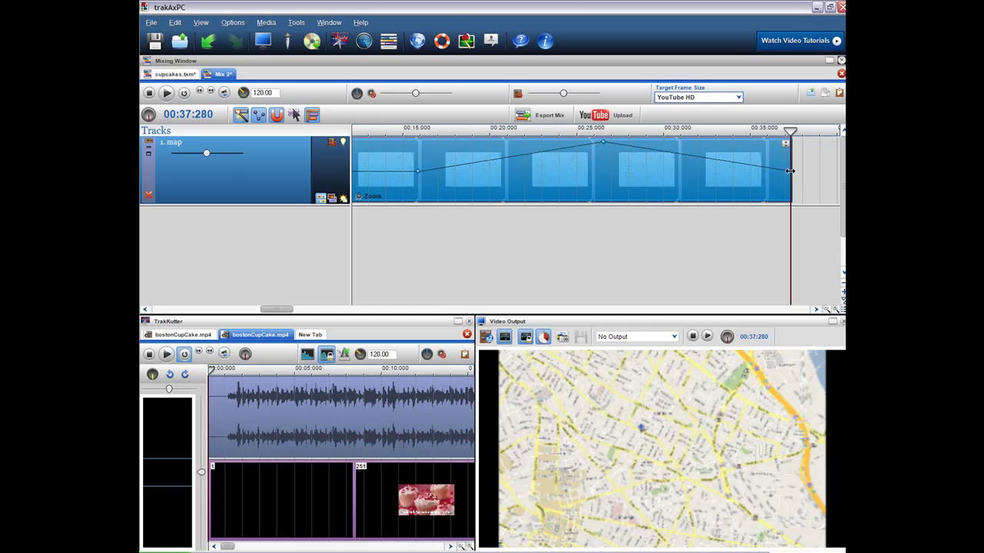
Raise the envelope's end node to a 2.0x zoom-in, previewing at 00:35:712.
left_click_drag(790, 171, 790, 171)
left_click_drag(790, 245, 763, 241)
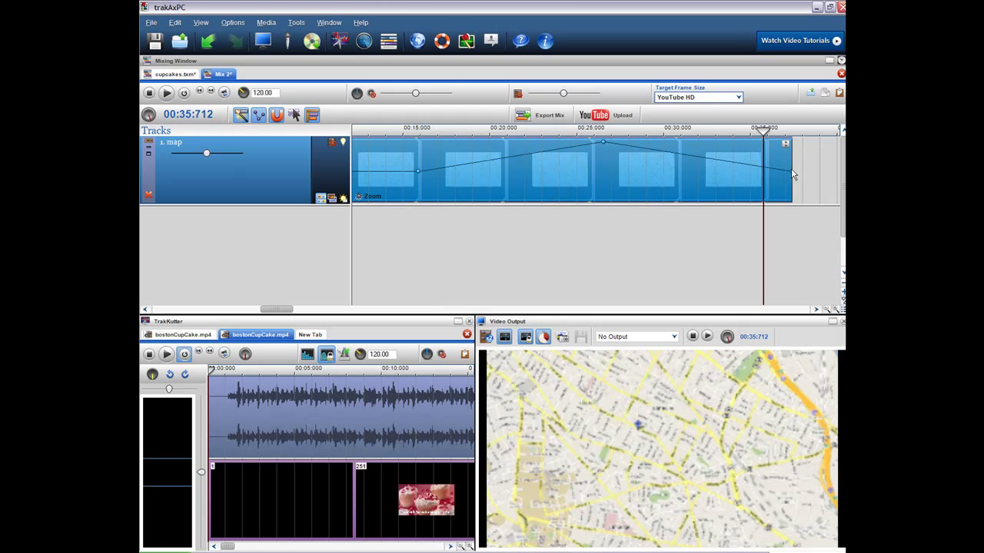
left_click_drag(789, 172, 793, 140)
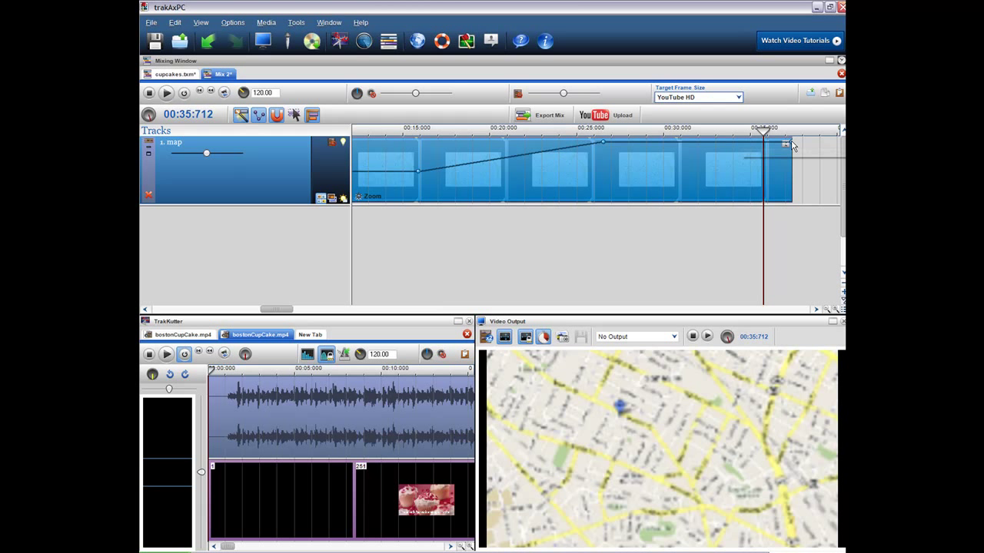
Merge the middle node into the end node for a straight rise to 2.00x at 00:37:248.
right_click(793, 143)
key("Escape")
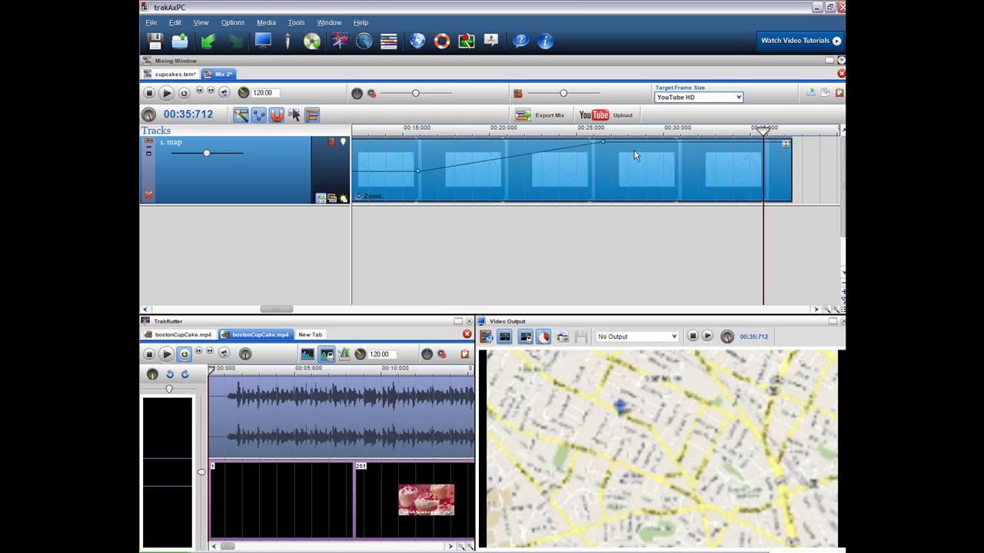
left_click_drag(600, 142, 785, 143)
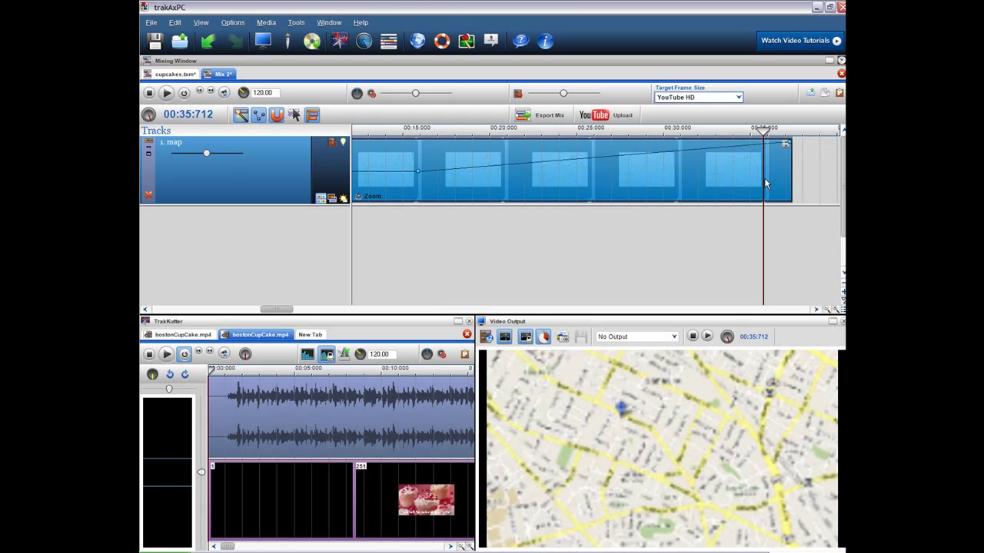